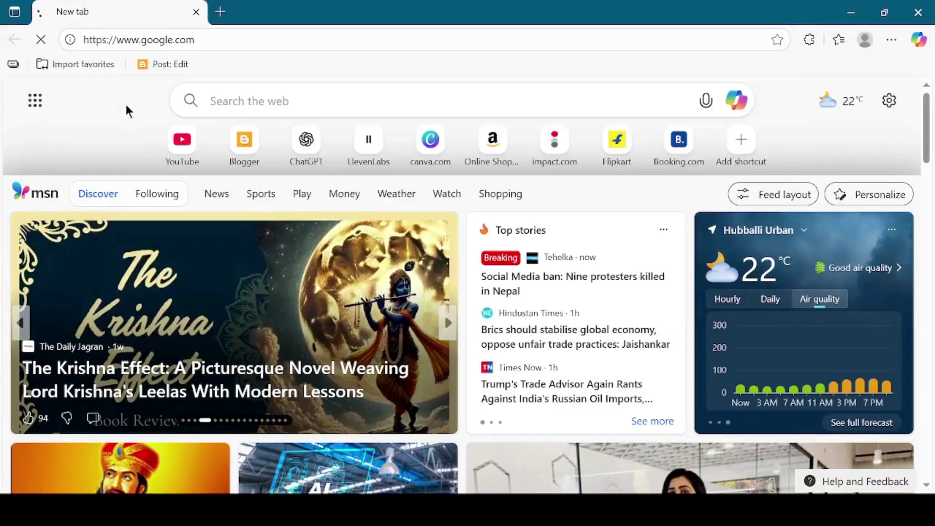
- Search Google for 'vivago ai' using the autocomplete suggestion
{"action": "type", "text": "viva"}
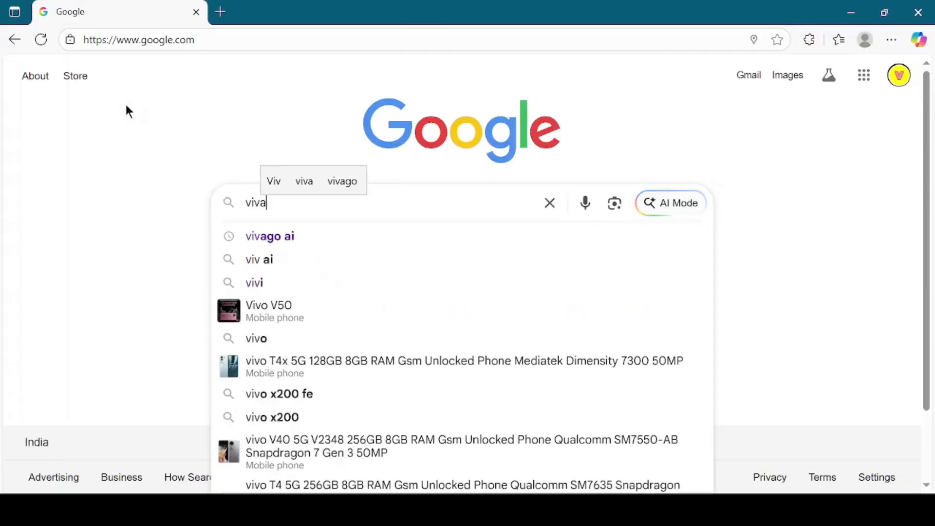
{"action": "key", "text": "Down"}
{"action": "key", "text": "Return"}
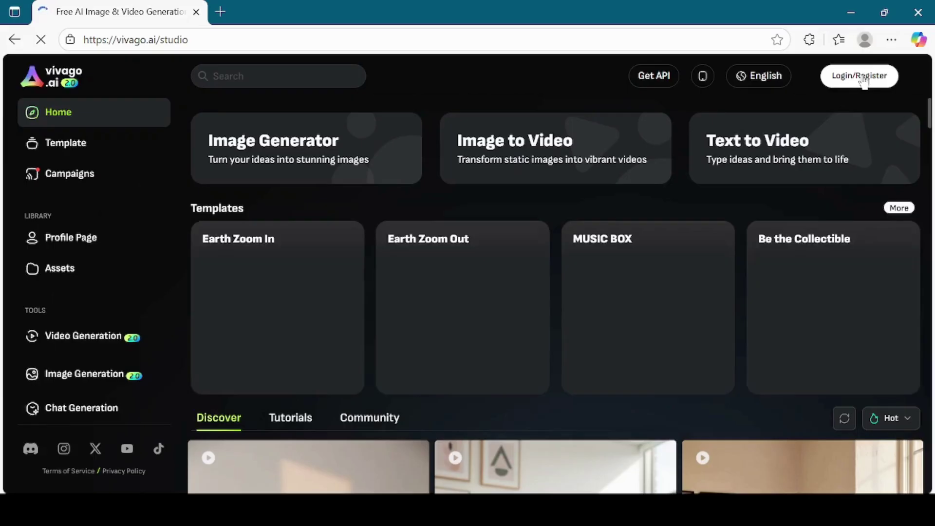
- Log in to Vivago AI with the Google account from the Login/Register options
{"action": "left_click", "coordinate": [861, 76]}
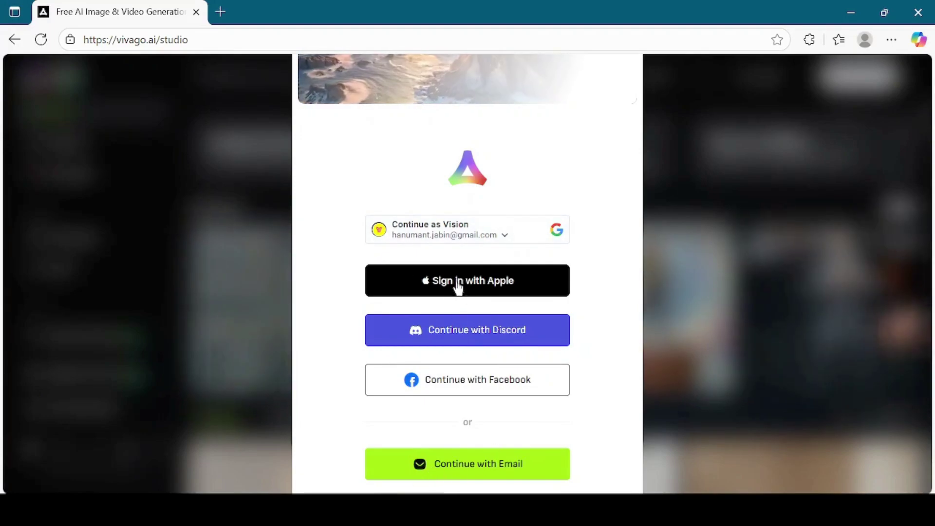
{"action": "left_click", "coordinate": [437, 237]}
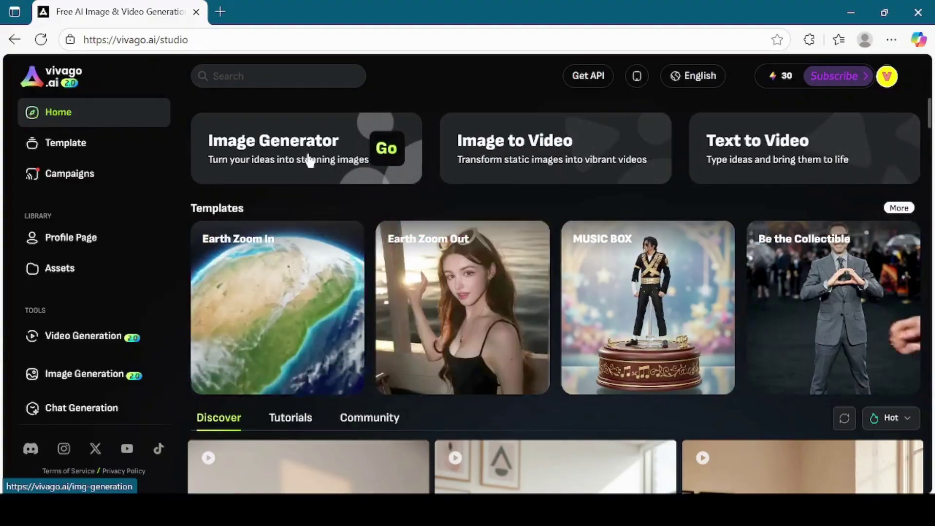
- Open Prompt Bot in Image Generator and copy the mountain biking idea from Notepad
{"action": "left_click", "coordinate": [310, 161]}
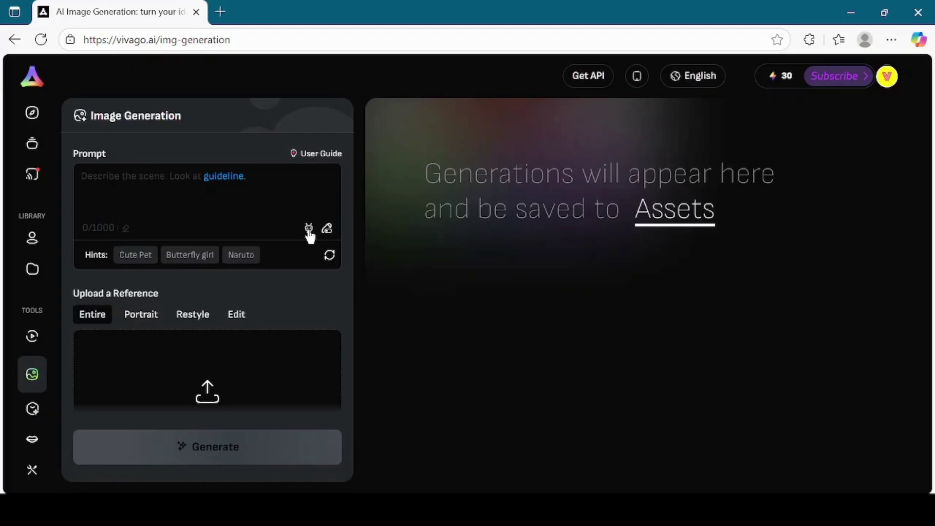
{"action": "left_click", "coordinate": [308, 229]}
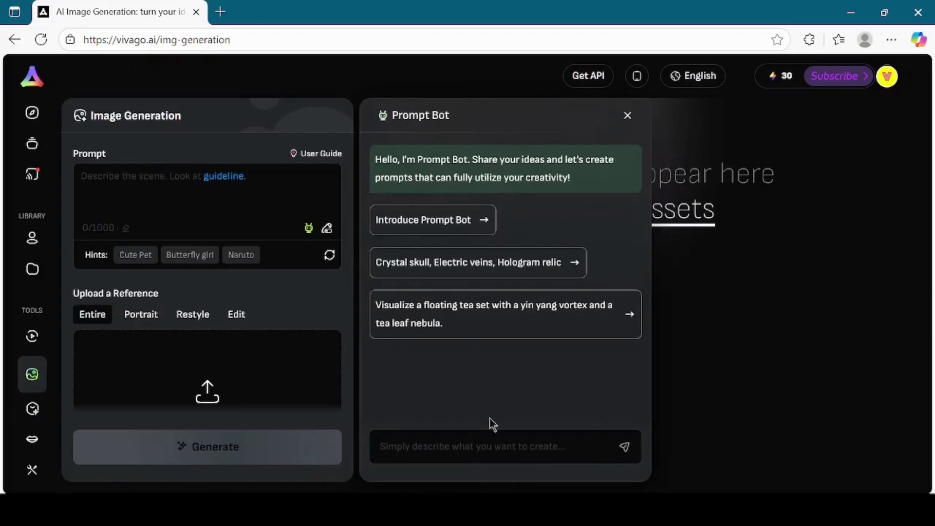
{"action": "key", "text": "alt+Tab"}
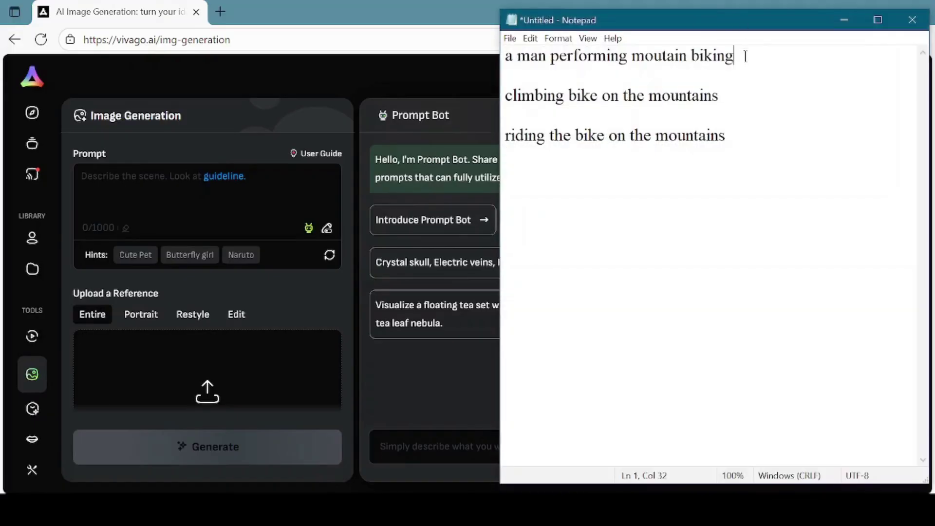
{"action": "key", "text": "shift+Home"}
{"action": "key", "text": "ctrl+c"}
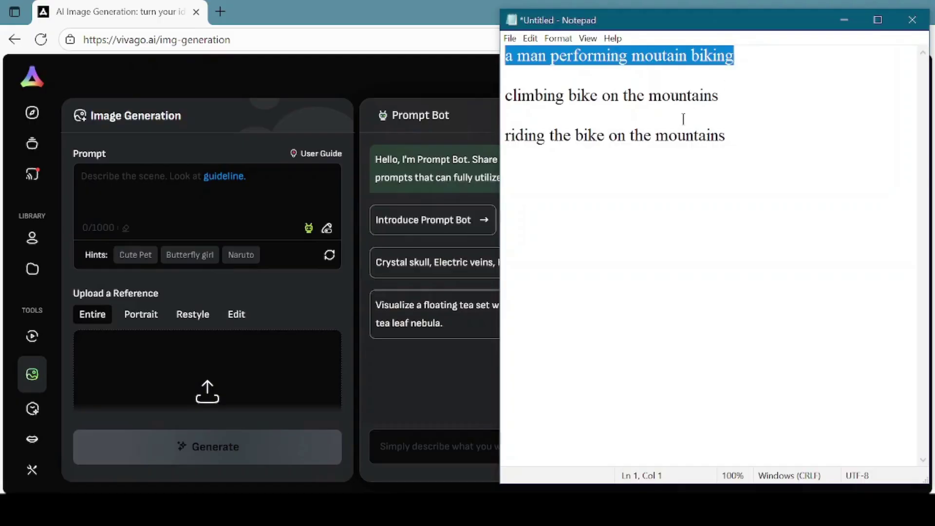
- Paste 'a man performing mountain biking' into Prompt Bot, fix the 'mountain' typo, and send it
{"action": "left_click", "coordinate": [494, 486]}
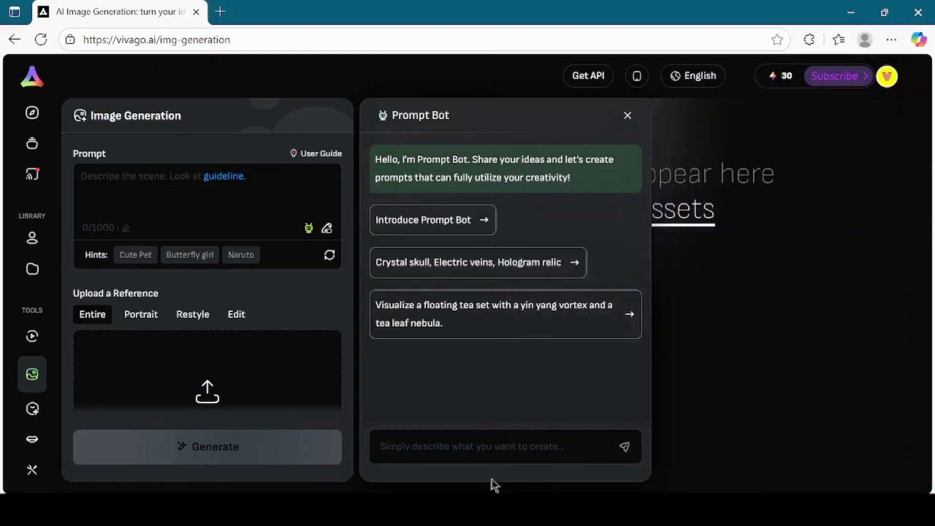
{"action": "left_click", "coordinate": [476, 451]}
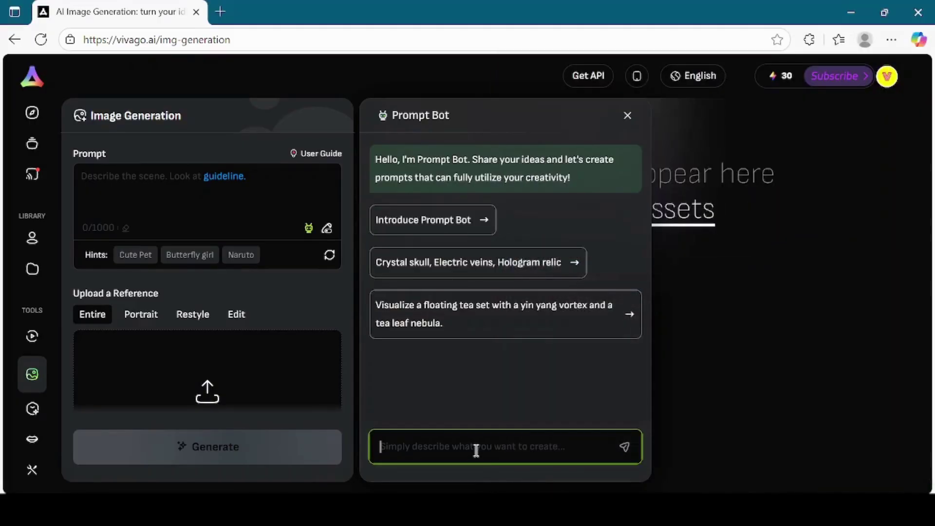
{"action": "key", "text": "ctrl+v"}
{"action": "key", "text": "Left"}
{"action": "key", "text": "Left"}
{"action": "key", "text": "Left"}
{"action": "key", "text": "Left"}
{"action": "key", "text": "Left"}
{"action": "key", "text": "Left"}
{"action": "key", "text": "Left"}
{"action": "key", "text": "Left"}
{"action": "key", "text": "Left"}
{"action": "key", "text": "Left"}
{"action": "key", "text": "Left"}
{"action": "type", "text": "n"}
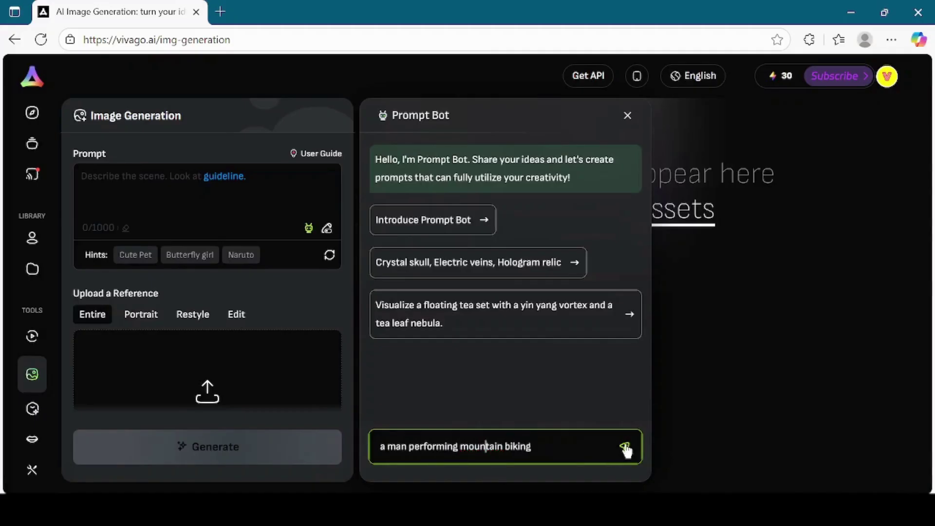
{"action": "left_click", "coordinate": [625, 447]}
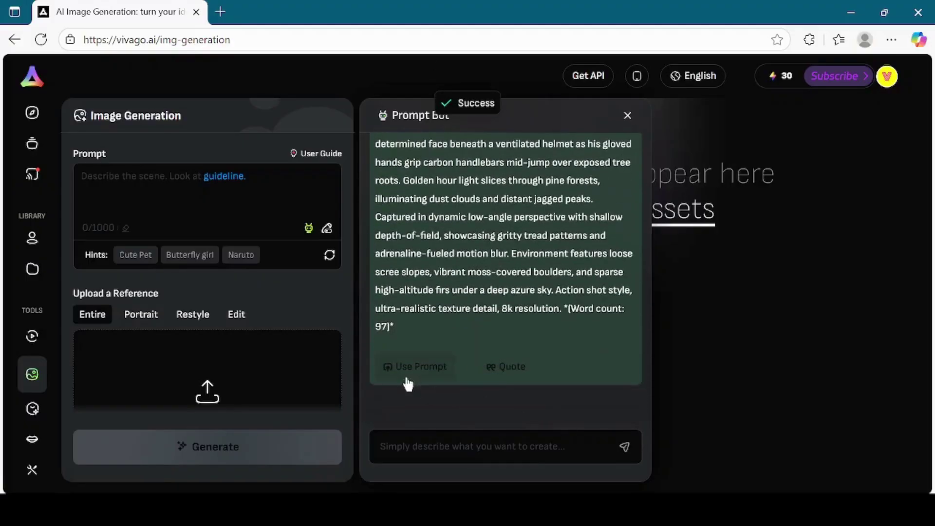
- Use the bot's 741-character mountain-biker description as the image prompt and scroll to Setting
{"action": "left_click", "coordinate": [420, 376]}
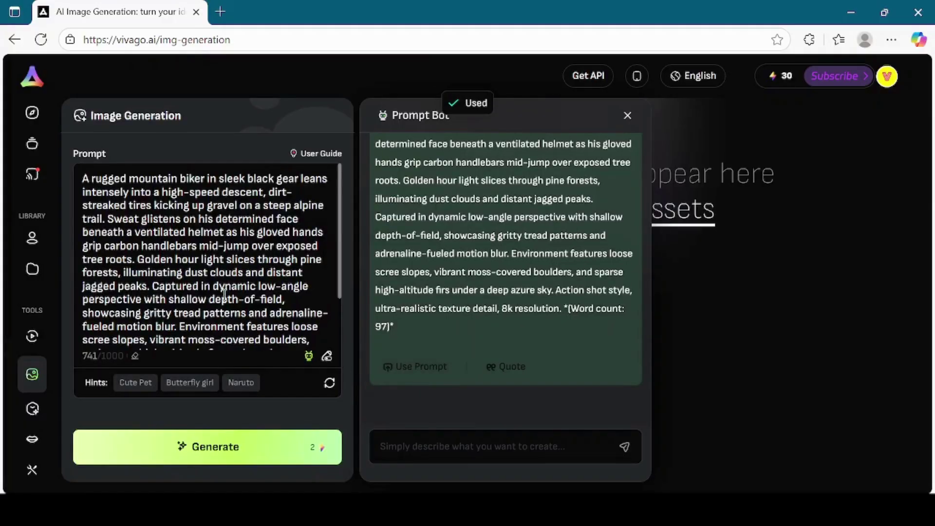
{"action": "scroll", "coordinate": [225, 295], "scroll_direction": "down", "scroll_amount": 5}
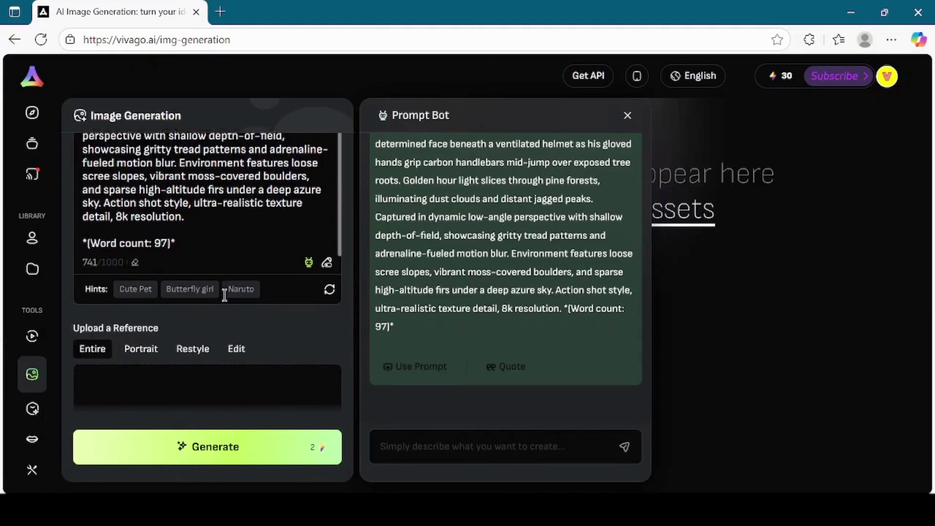
{"action": "scroll", "coordinate": [224, 295], "scroll_direction": "down", "scroll_amount": 3}
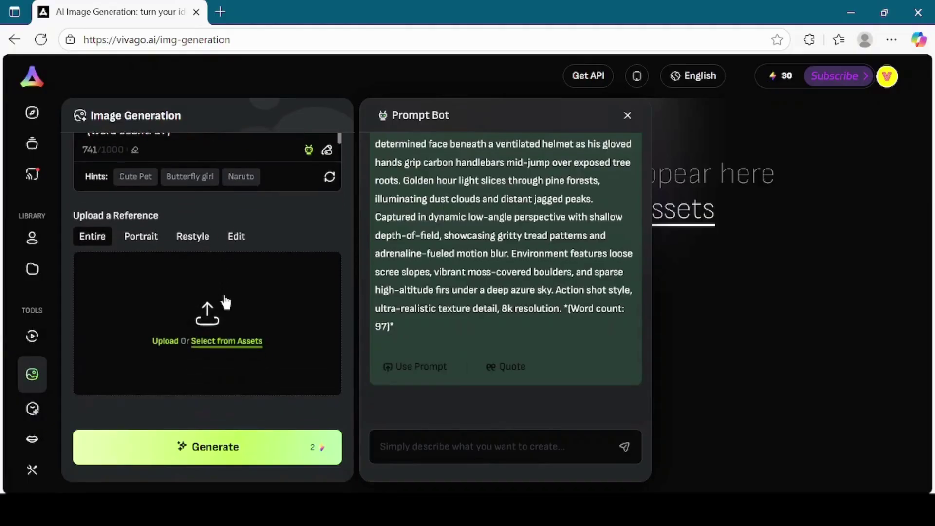
{"action": "scroll", "coordinate": [225, 302], "scroll_direction": "down", "scroll_amount": 1}
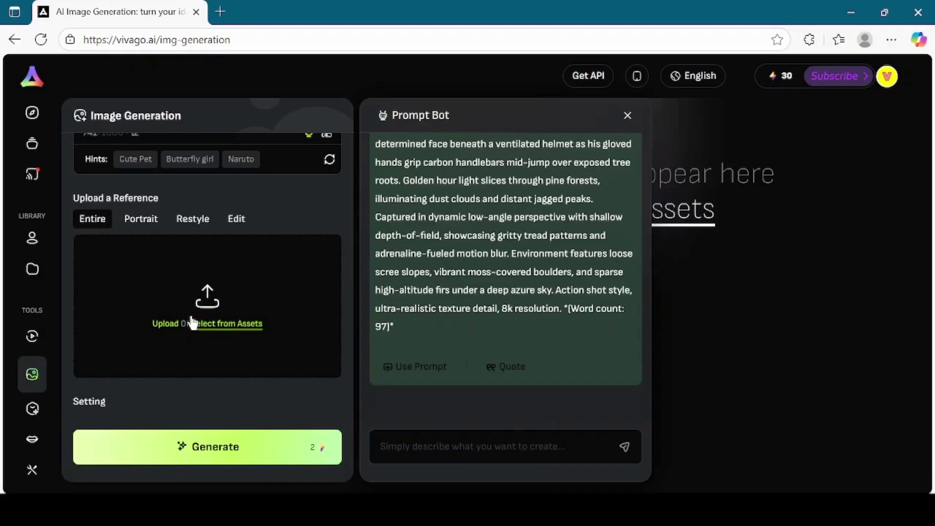
{"action": "scroll", "coordinate": [219, 325], "scroll_direction": "down", "scroll_amount": 3}
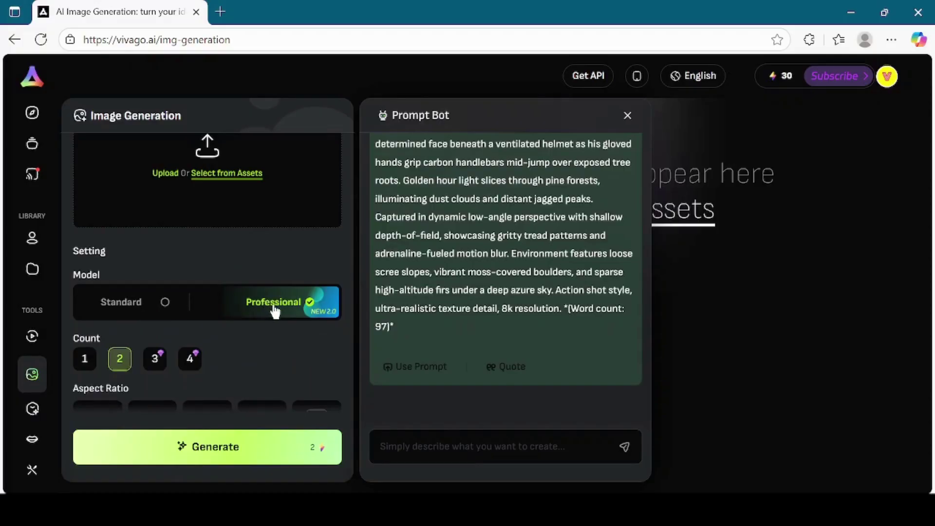
- Set Count to 1 and aspect ratio to 16:9, then add a Negative Prompt field
{"action": "scroll", "coordinate": [271, 314], "scroll_direction": "down", "scroll_amount": 2}
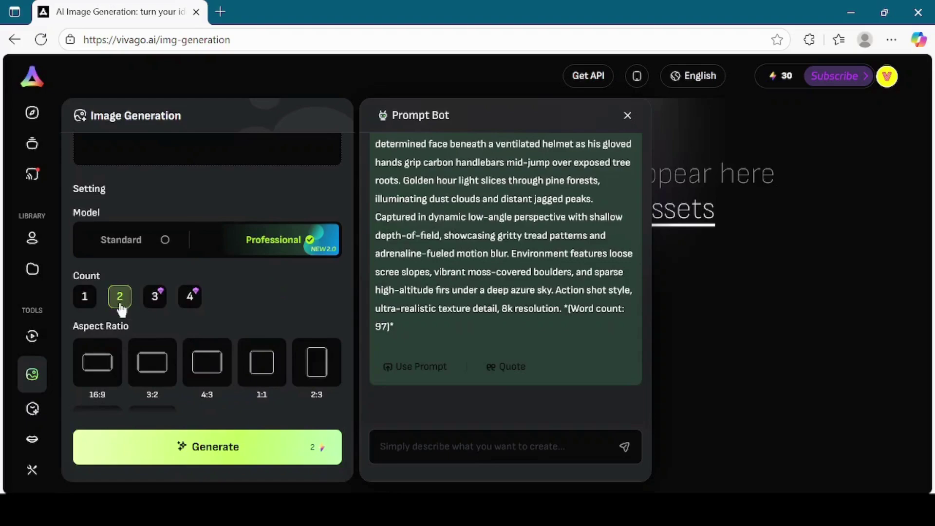
{"action": "left_click", "coordinate": [84, 303]}
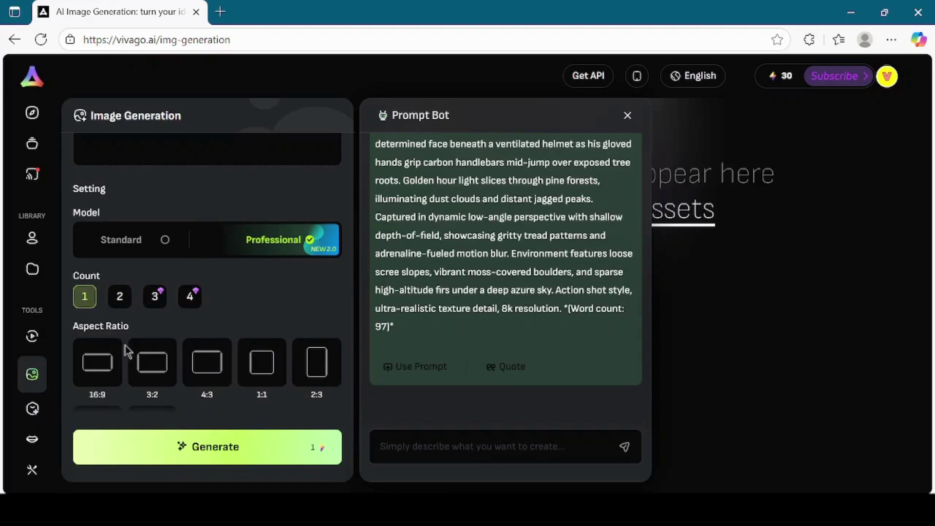
{"action": "scroll", "coordinate": [128, 350], "scroll_direction": "down", "scroll_amount": 3}
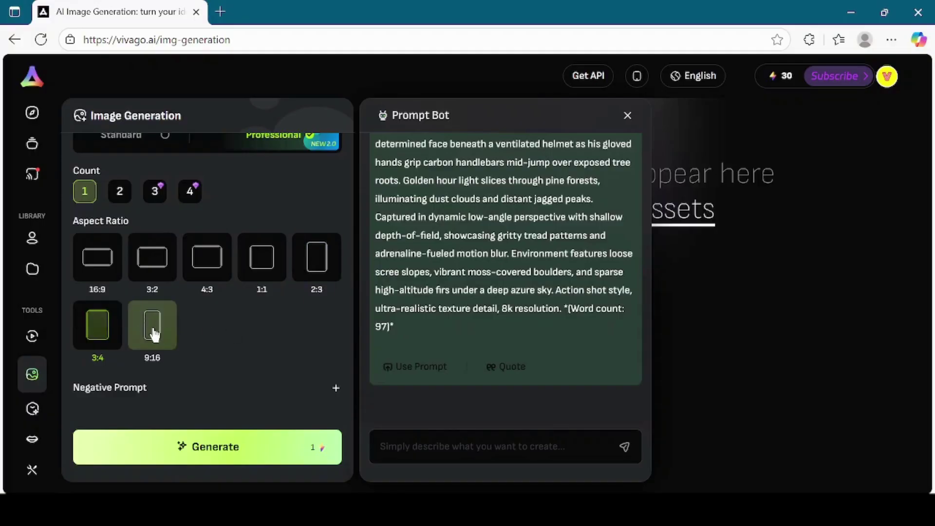
{"action": "left_click", "coordinate": [99, 266]}
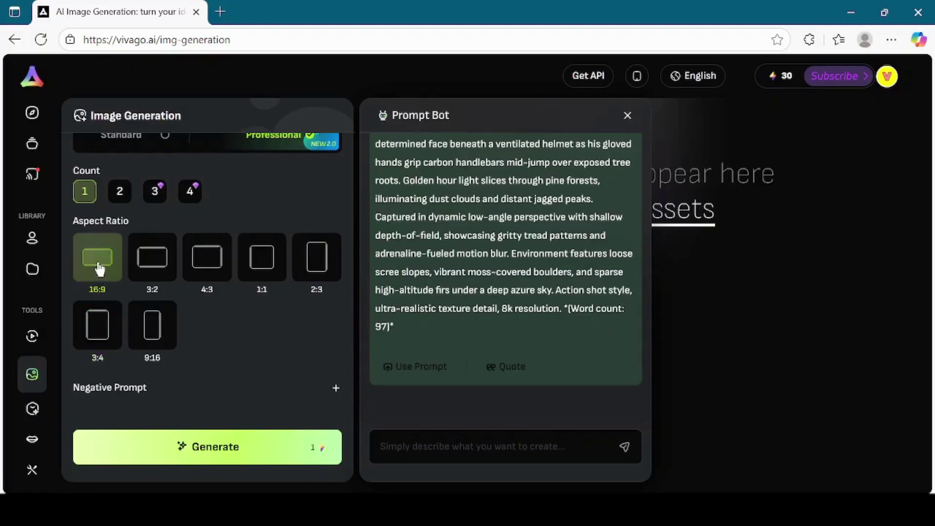
{"action": "left_click", "coordinate": [336, 390]}
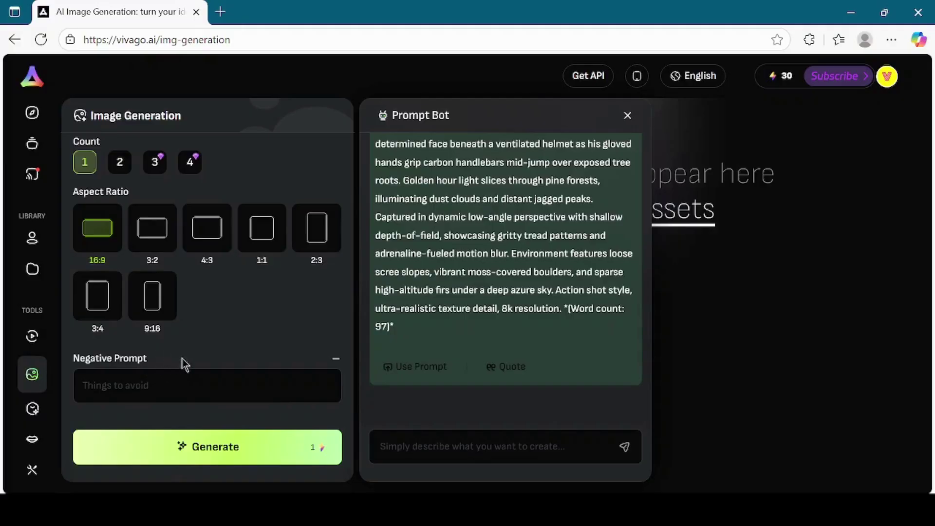
- Generate the 16:9 mountain-biker image and close Prompt Bot to watch the queue
{"action": "left_click", "coordinate": [217, 453]}
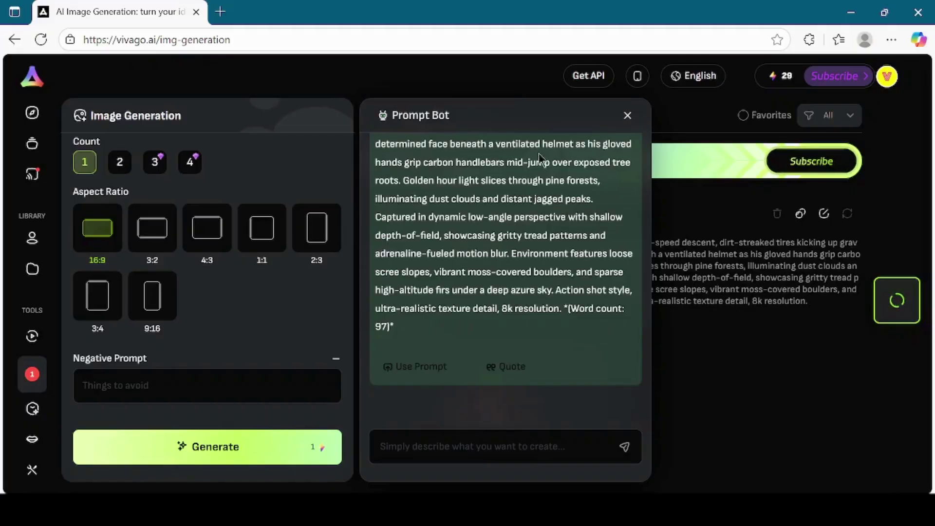
{"action": "left_click", "coordinate": [726, 361]}
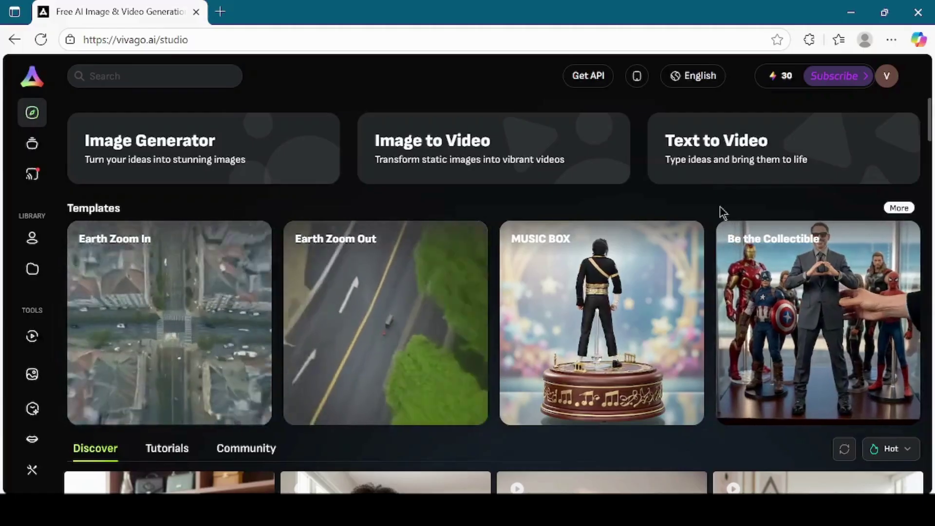
- Drag the downloaded mountain-biker image into Image to Video as the start frame
{"action": "left_click", "coordinate": [501, 155]}
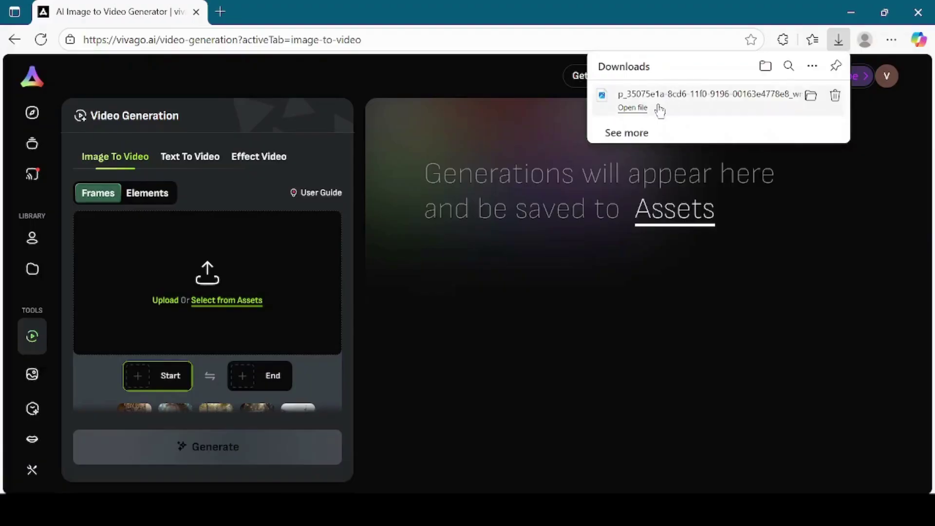
{"action": "left_click_drag", "start_coordinate": [659, 111], "coordinate": [295, 253]}
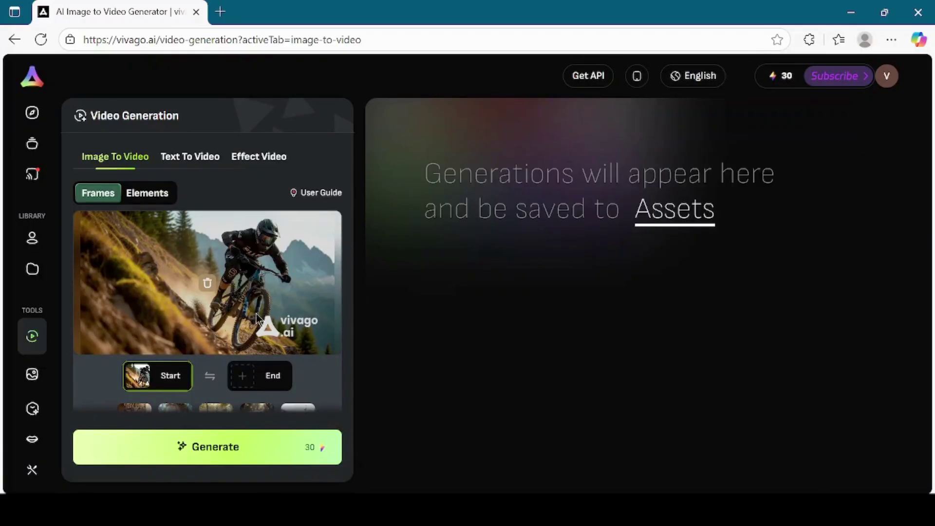
{"action": "scroll", "coordinate": [255, 321], "scroll_direction": "down", "scroll_amount": 4}
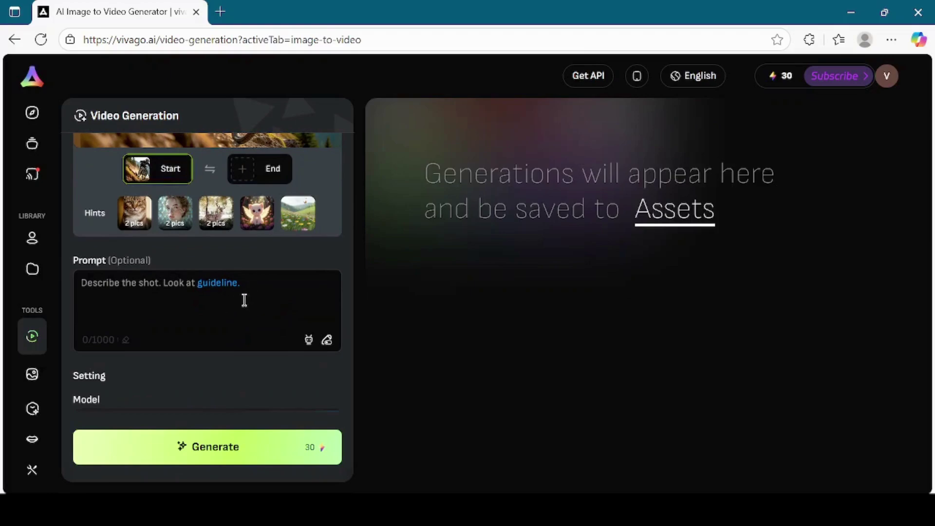
- Copy 'climbing bike on the mountains' from Notepad and send it to Prompt Bot
{"action": "left_click", "coordinate": [309, 341]}
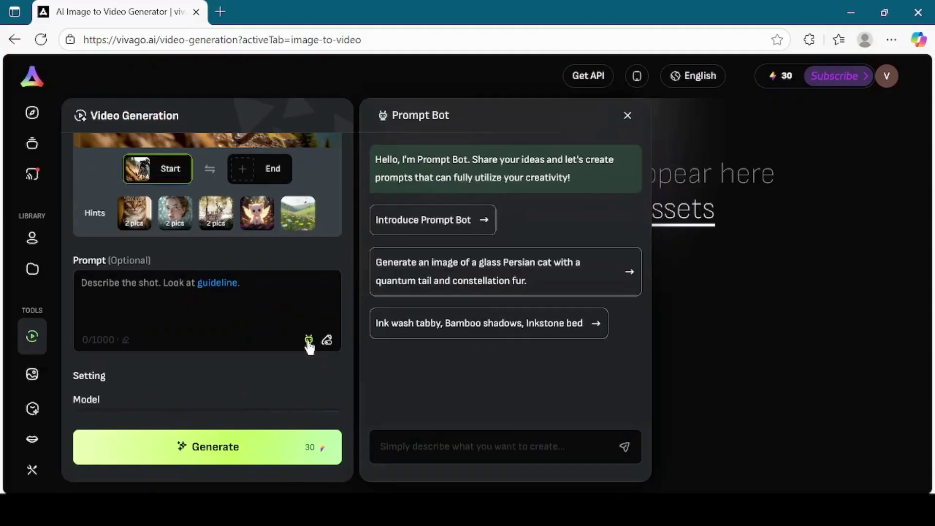
{"action": "key", "text": "alt+Tab"}
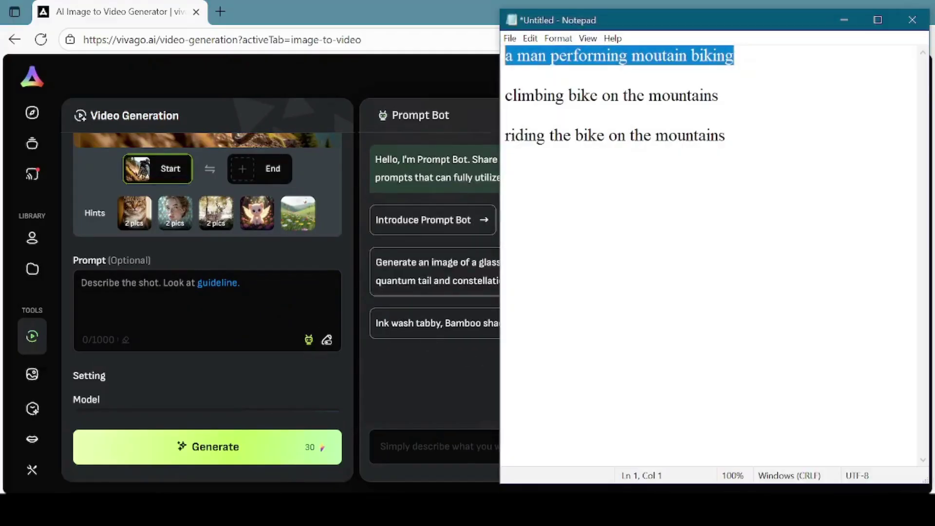
{"action": "left_click", "coordinate": [745, 93]}
{"action": "key", "text": "shift+Home"}
{"action": "key", "text": "ctrl+c"}
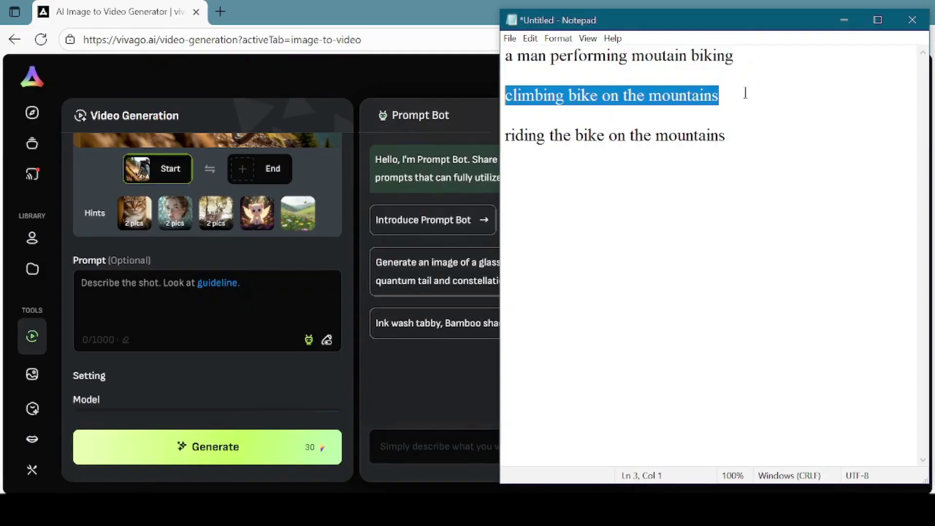
{"action": "left_click", "coordinate": [489, 472]}
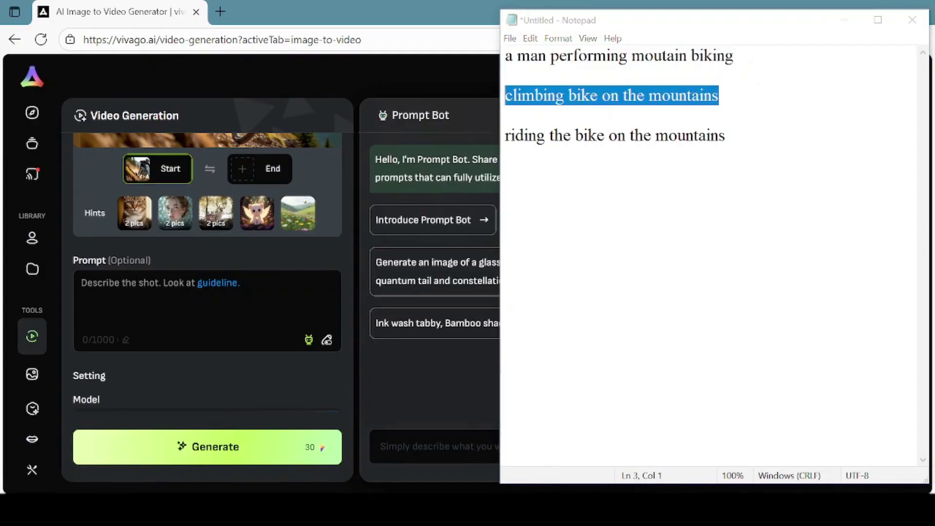
{"action": "left_click", "coordinate": [506, 448]}
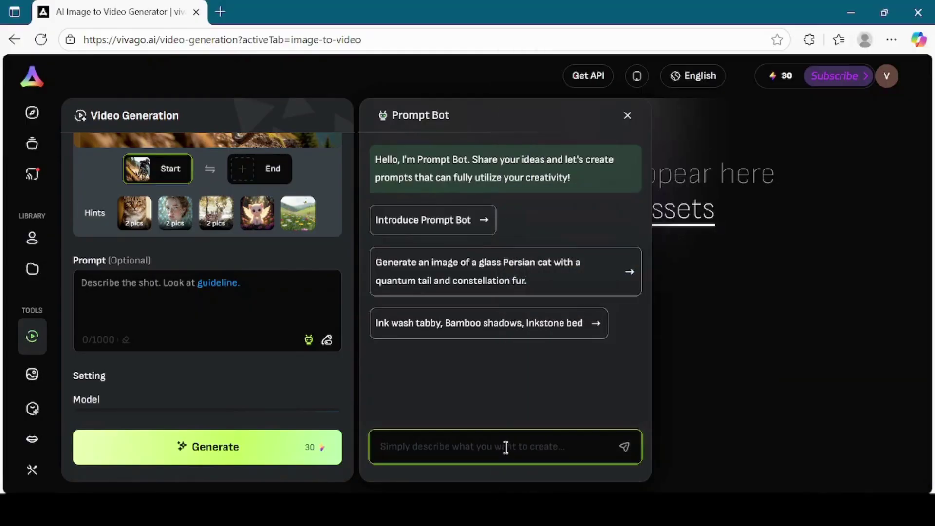
{"action": "key", "text": "ctrl+v"}
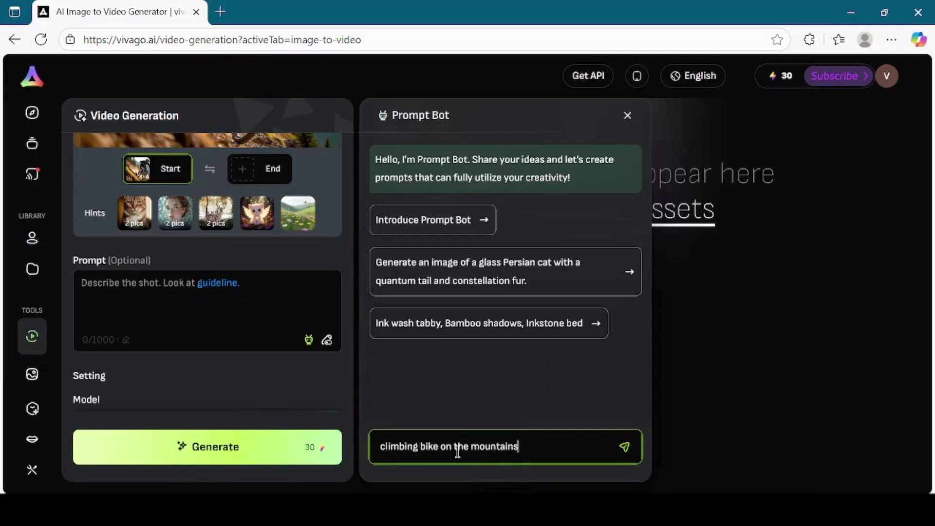
{"action": "left_click", "coordinate": [624, 447]}
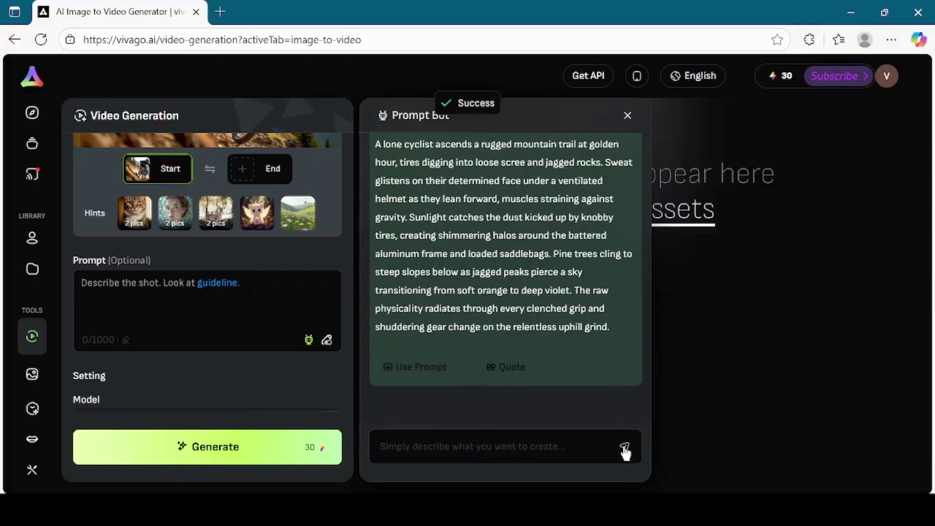
- Apply the bot's cyclist description, enable Add Sound Effects, and add a Negative Prompt field
{"action": "left_click", "coordinate": [418, 374]}
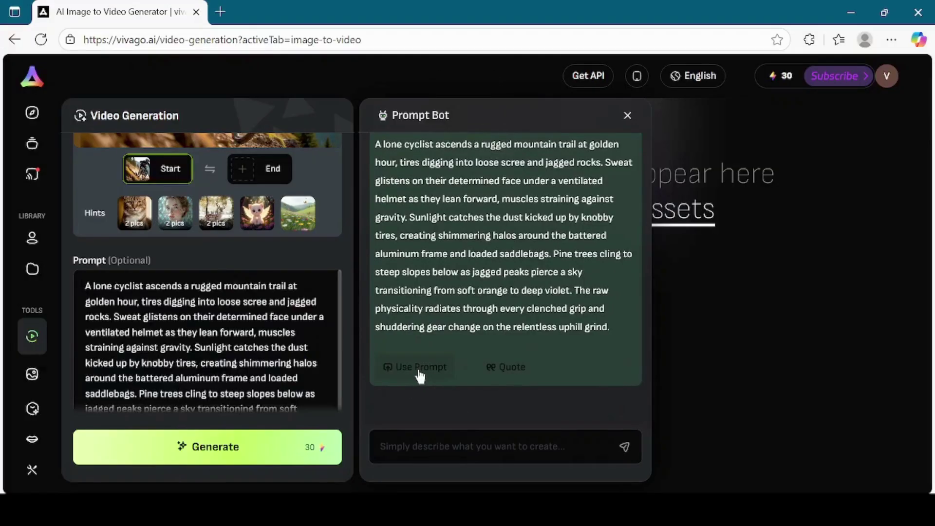
{"action": "scroll", "coordinate": [304, 348], "scroll_direction": "down", "scroll_amount": 5}
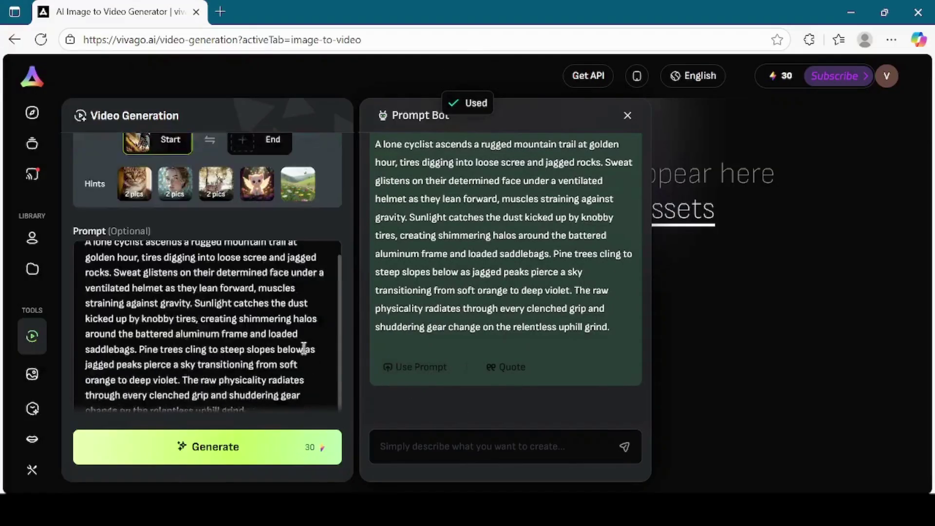
{"action": "scroll", "coordinate": [303, 348], "scroll_direction": "down", "scroll_amount": 2}
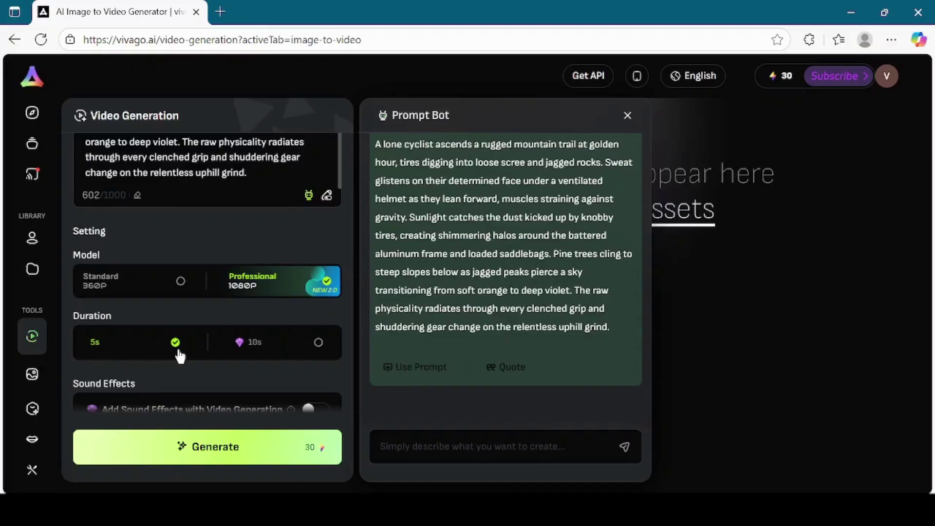
{"action": "scroll", "coordinate": [176, 355], "scroll_direction": "down", "scroll_amount": 2}
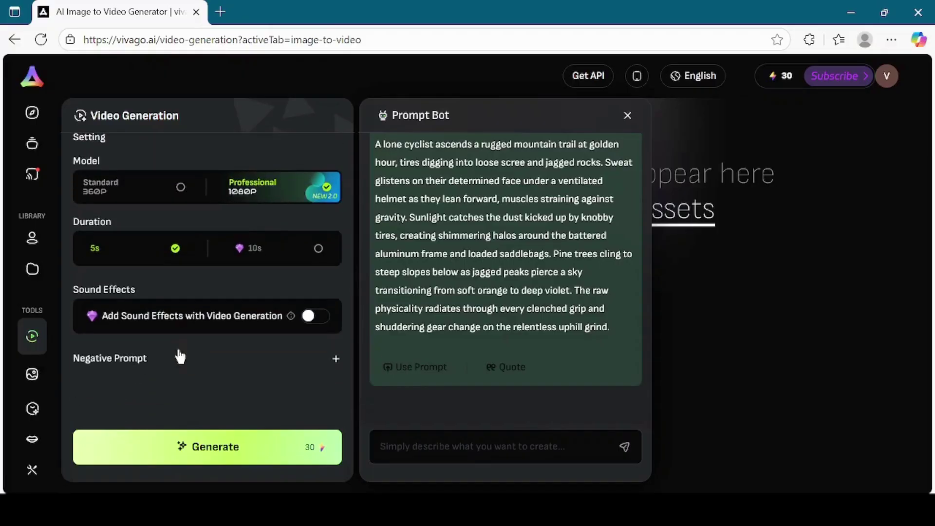
{"action": "left_click", "coordinate": [319, 321]}
{"action": "left_click", "coordinate": [336, 360]}
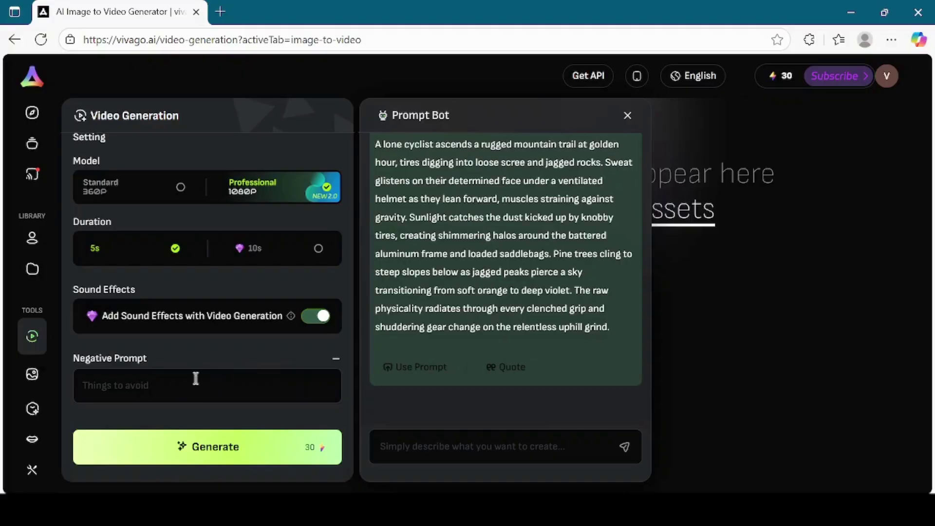
- Generate the 5s cyclist video and download it as an mp4
{"action": "left_click", "coordinate": [222, 452]}
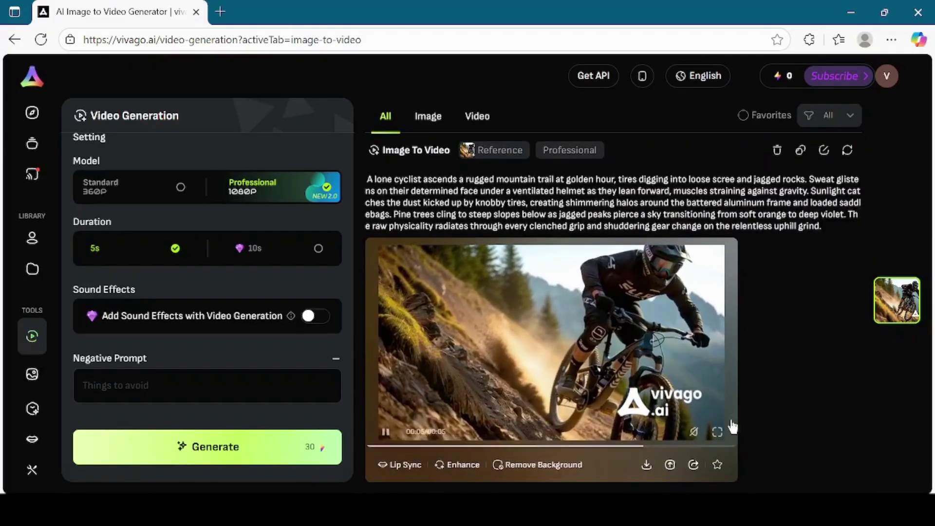
{"action": "mouse_move", "coordinate": [721, 426]}
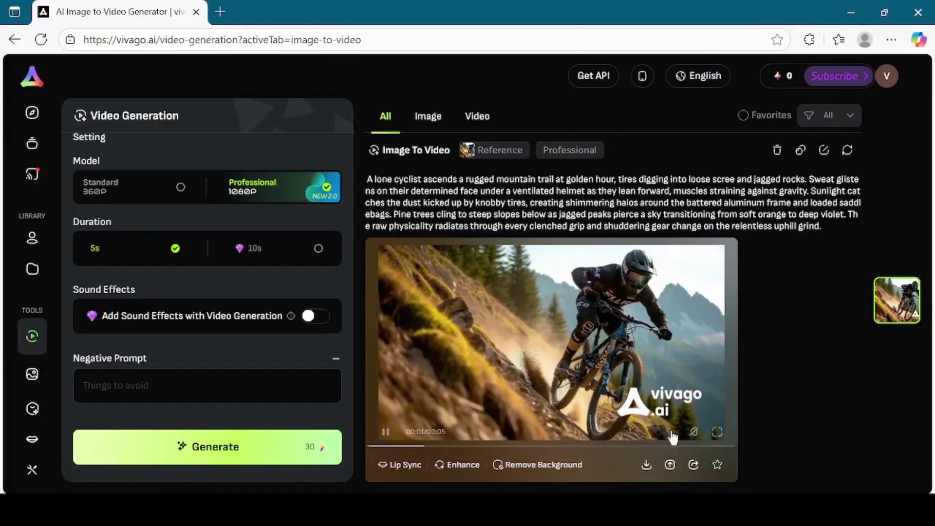
{"action": "left_click", "coordinate": [648, 466]}
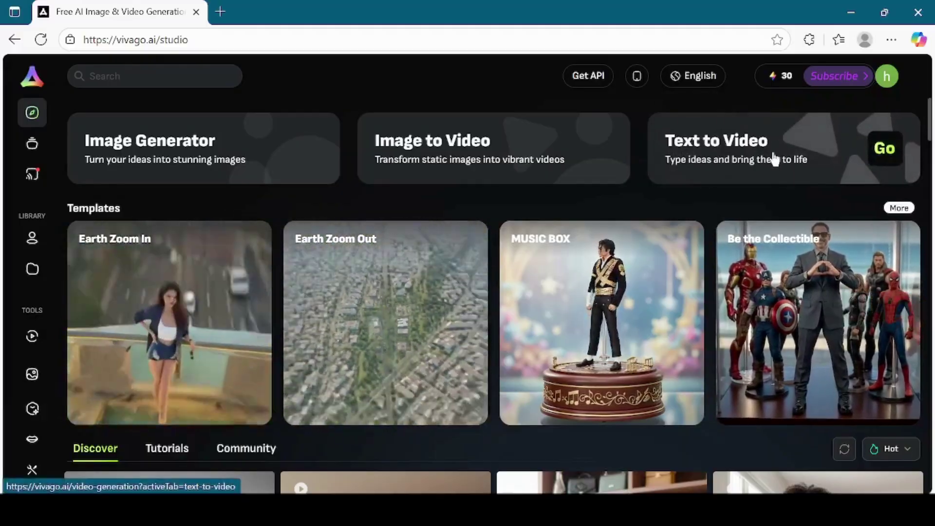
- On the Text to Video page, have Prompt Bot expand the Notepad line 'riding the bike on the mountains'
{"action": "left_click", "coordinate": [775, 159]}
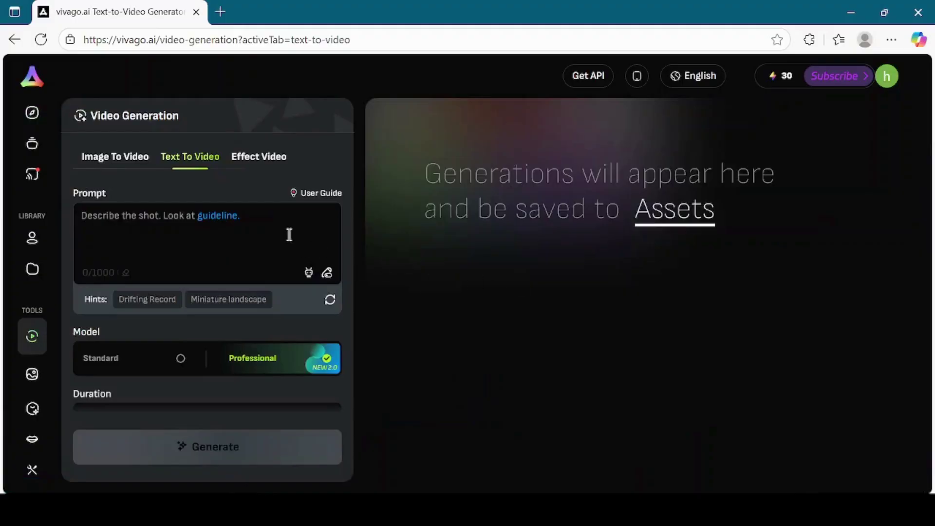
{"action": "left_click", "coordinate": [309, 274]}
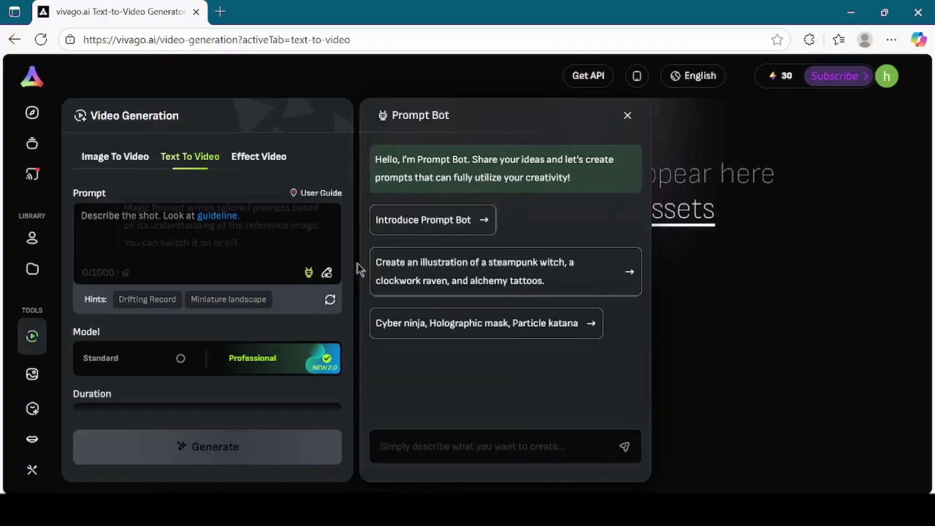
{"action": "key", "text": "alt+Tab"}
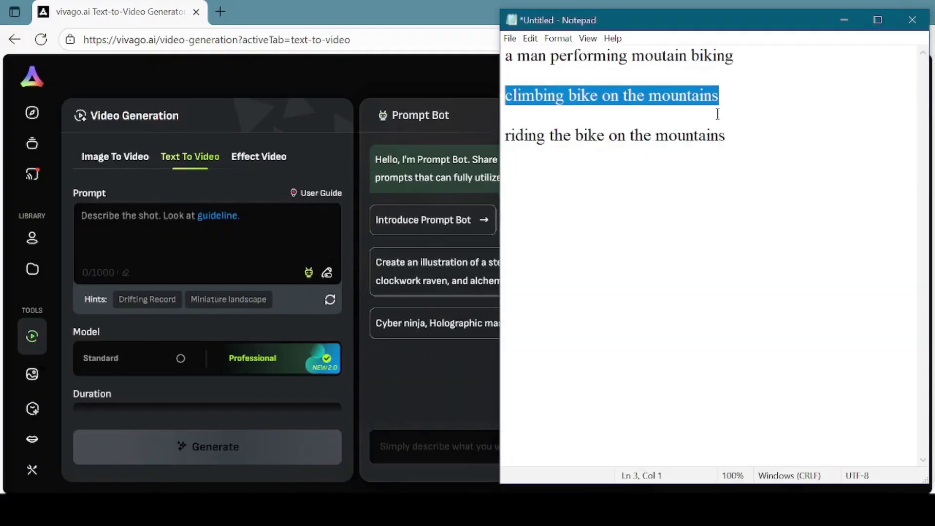
{"action": "left_click", "coordinate": [738, 142]}
{"action": "key", "text": "shift+Home"}
{"action": "key", "text": "ctrl+c"}
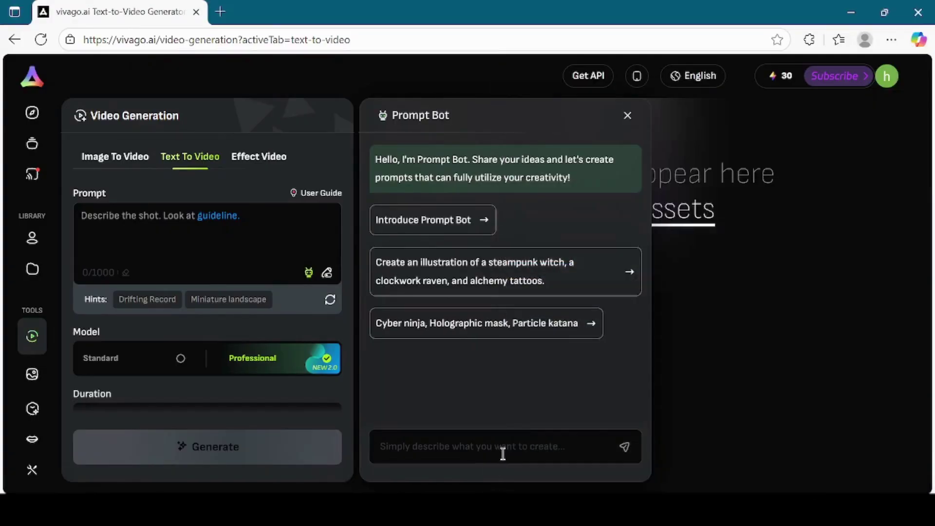
{"action": "left_click", "coordinate": [503, 453]}
{"action": "key", "text": "ctrl+v"}
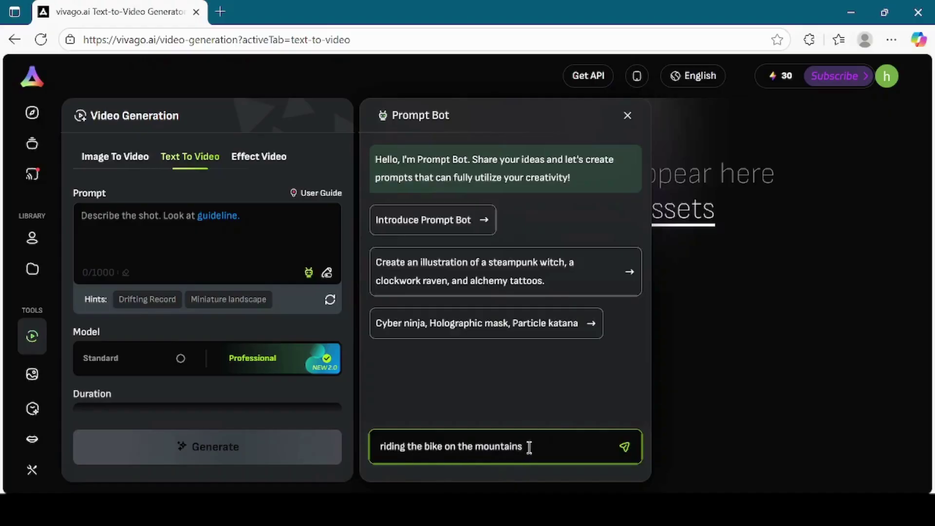
{"action": "left_click", "coordinate": [626, 446]}
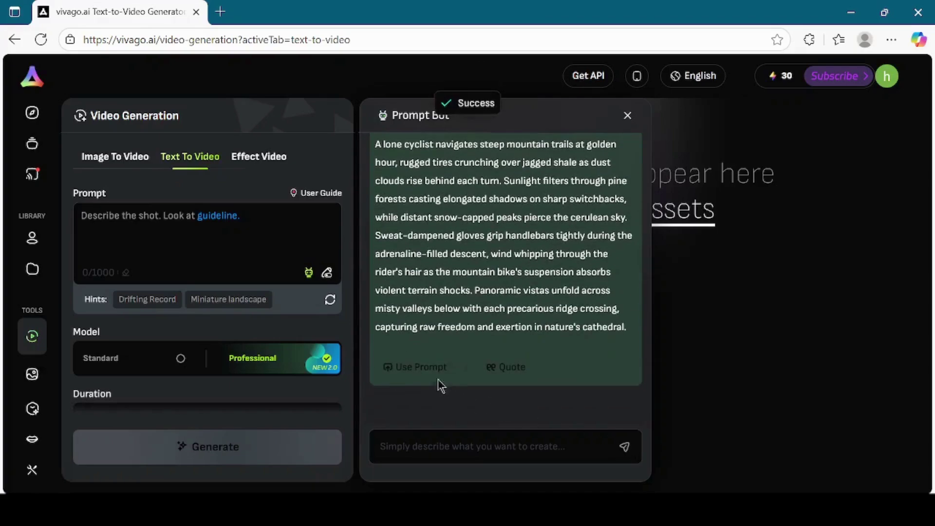
- Insert the bot's golden-hour cyclist descent prompt and keep sound effects off
{"action": "left_click", "coordinate": [430, 373]}
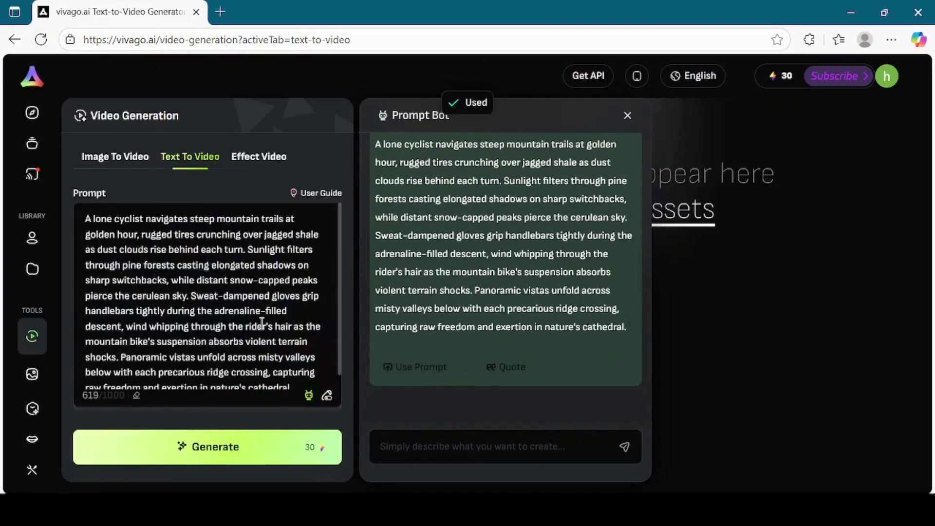
{"action": "scroll", "coordinate": [282, 318], "scroll_direction": "down", "scroll_amount": 5}
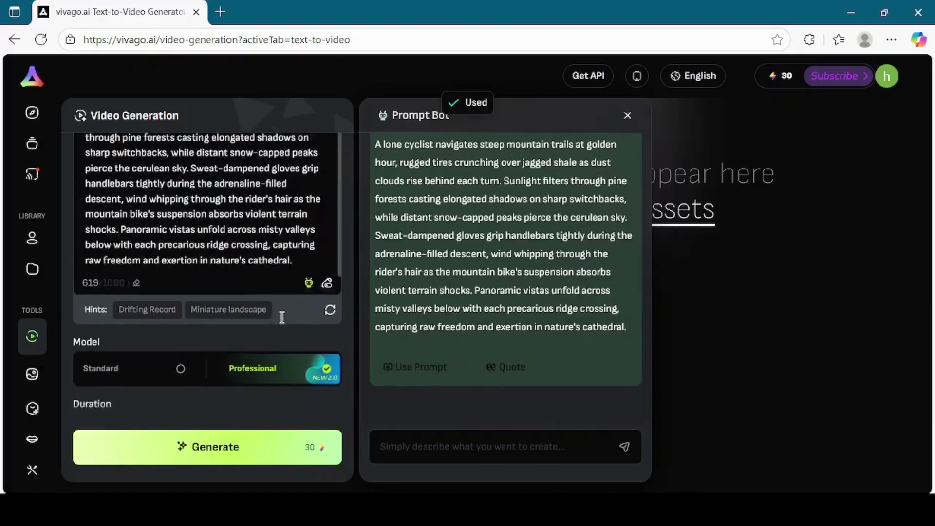
{"action": "scroll", "coordinate": [283, 324], "scroll_direction": "down", "scroll_amount": 1}
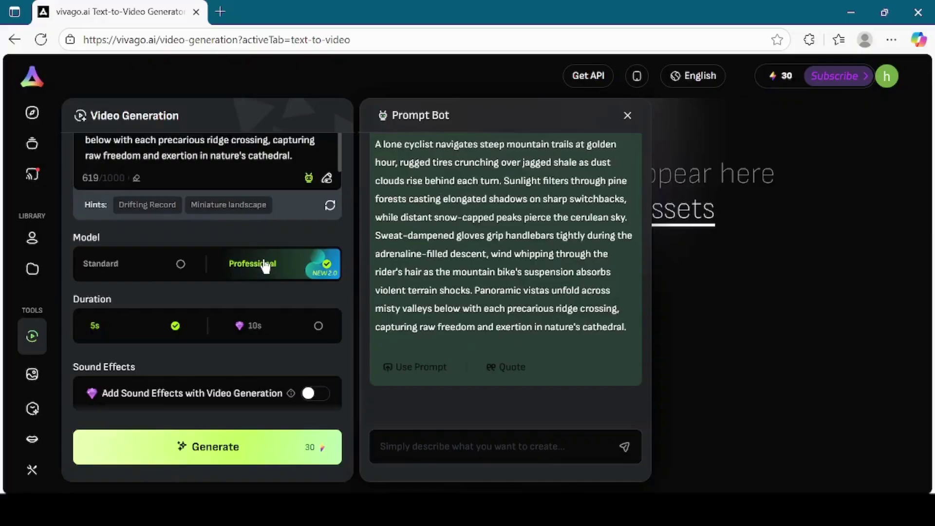
{"action": "scroll", "coordinate": [265, 267], "scroll_direction": "down", "scroll_amount": 2}
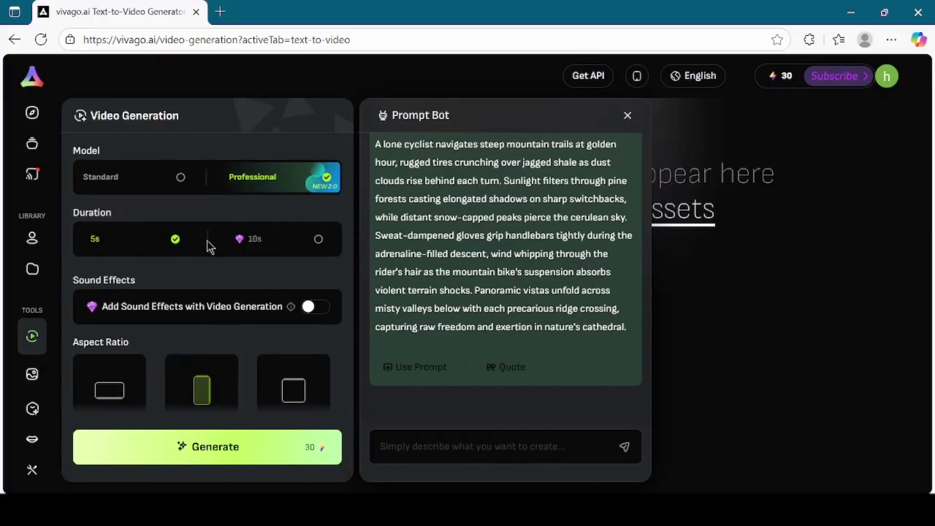
{"action": "scroll", "coordinate": [239, 275], "scroll_direction": "down", "scroll_amount": 2}
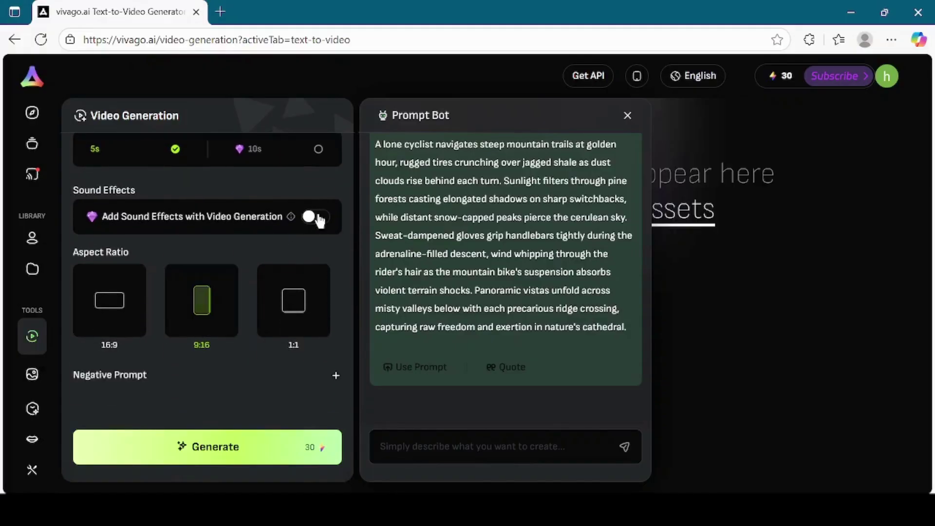
{"action": "left_click", "coordinate": [316, 217]}
- Add an empty negative prompt field and set the aspect ratio to 16:9
{"action": "scroll", "coordinate": [273, 241], "scroll_direction": "down", "scroll_amount": 1}
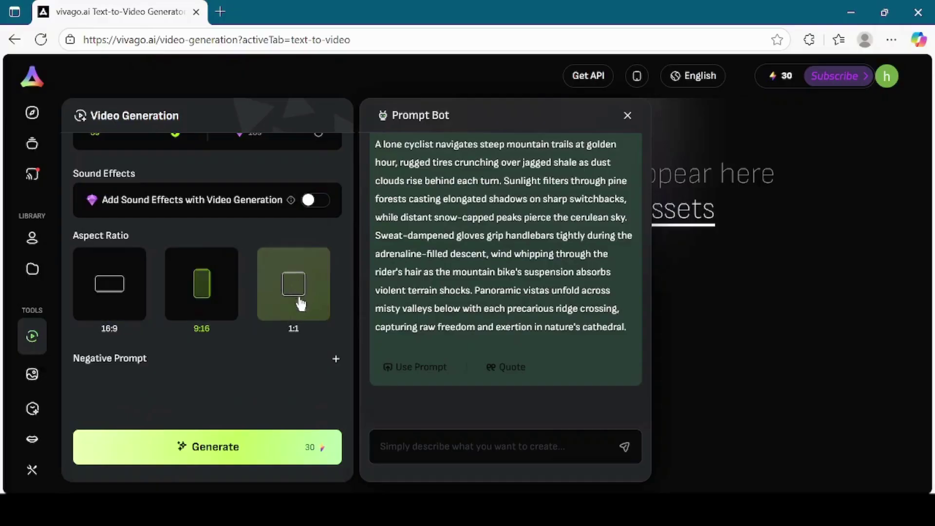
{"action": "left_click", "coordinate": [336, 360]}
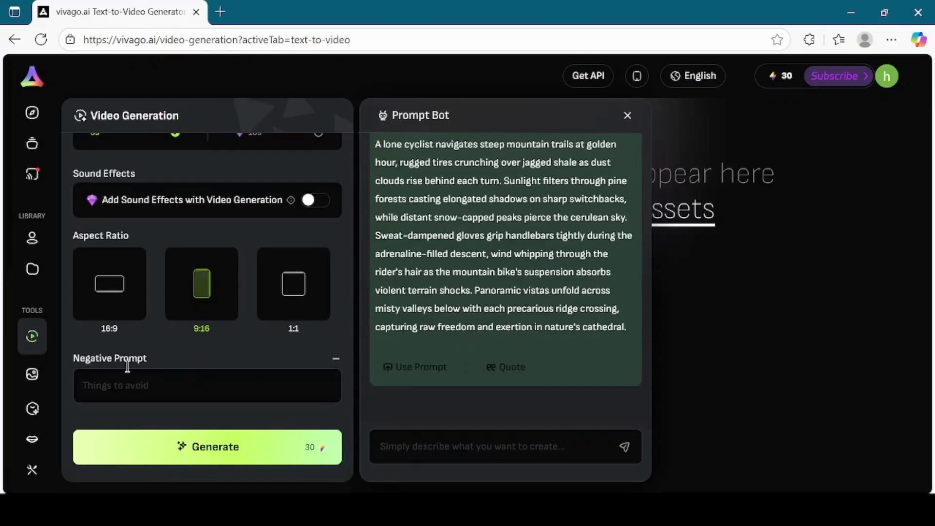
{"action": "left_click", "coordinate": [107, 298]}
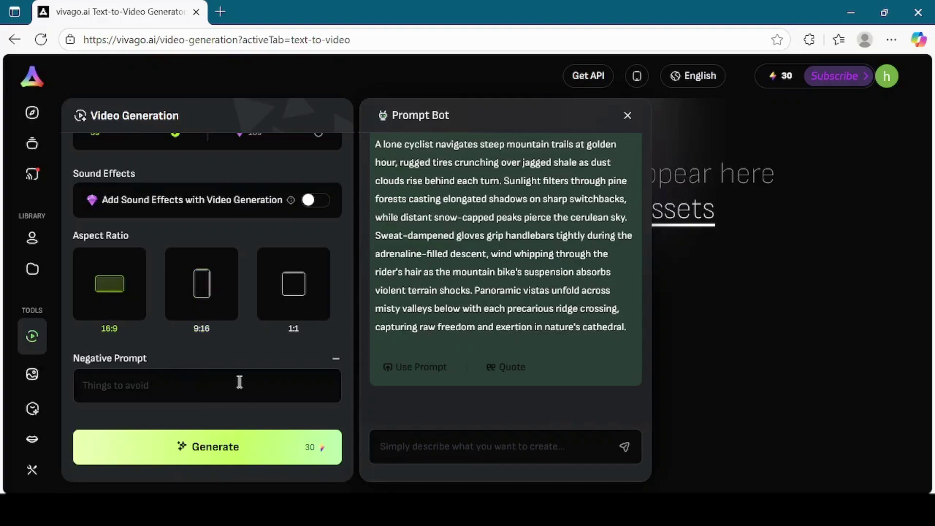
- Generate the 5-second 16:9 lone-cyclist mountain descent clip and play it
{"action": "left_click", "coordinate": [219, 446]}
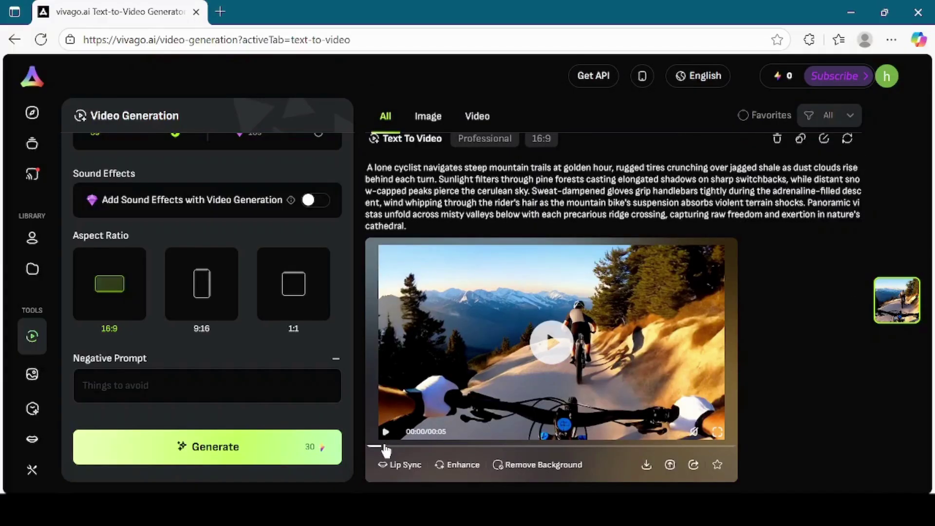
{"action": "left_click", "coordinate": [558, 345]}
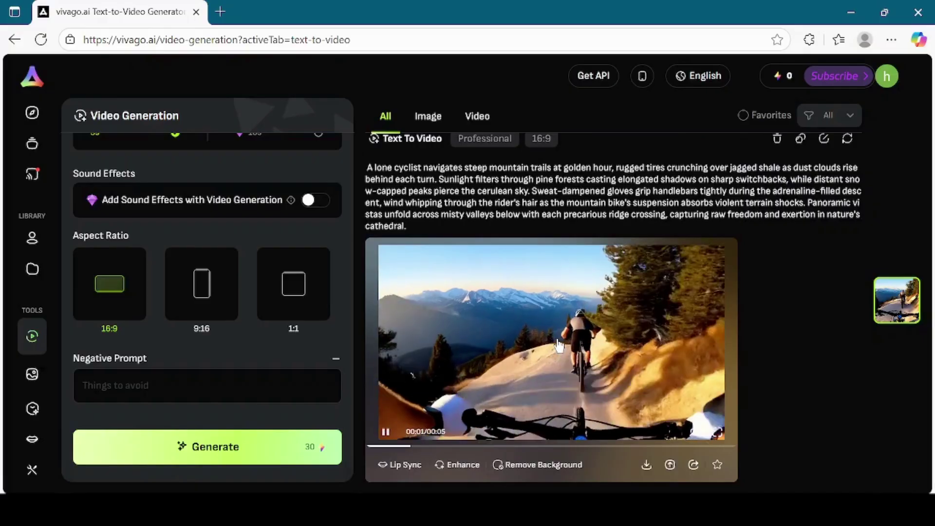